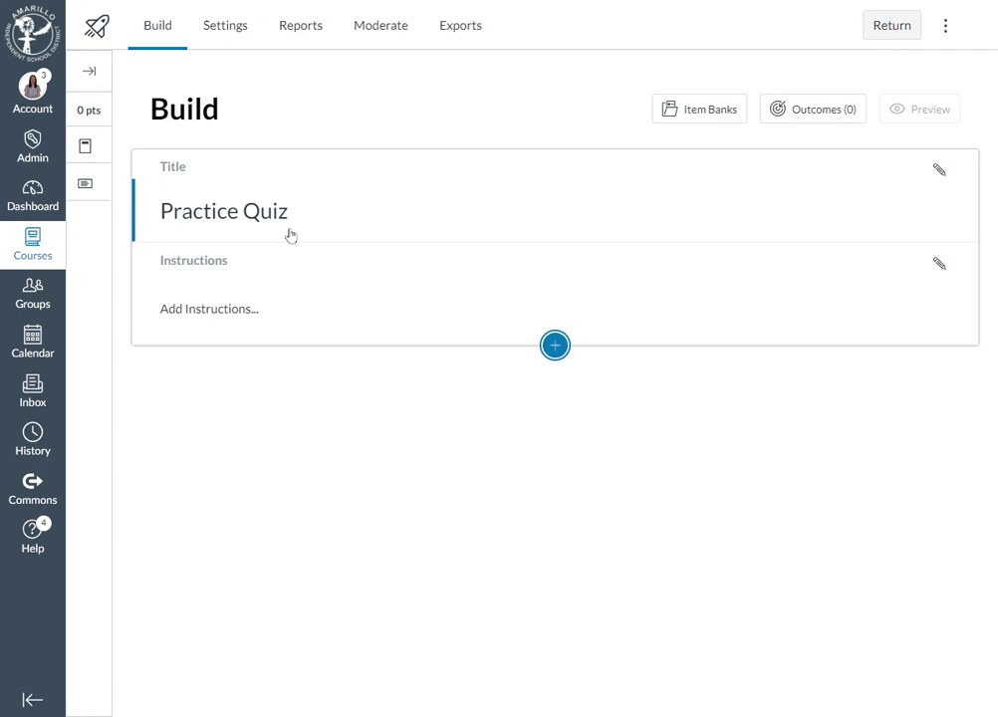
- Add a Matching question to the quiz with the stem "Choose the sentence that matches the figurative language vocabulary word."
{"action": "left_click", "coordinate": [555, 346]}
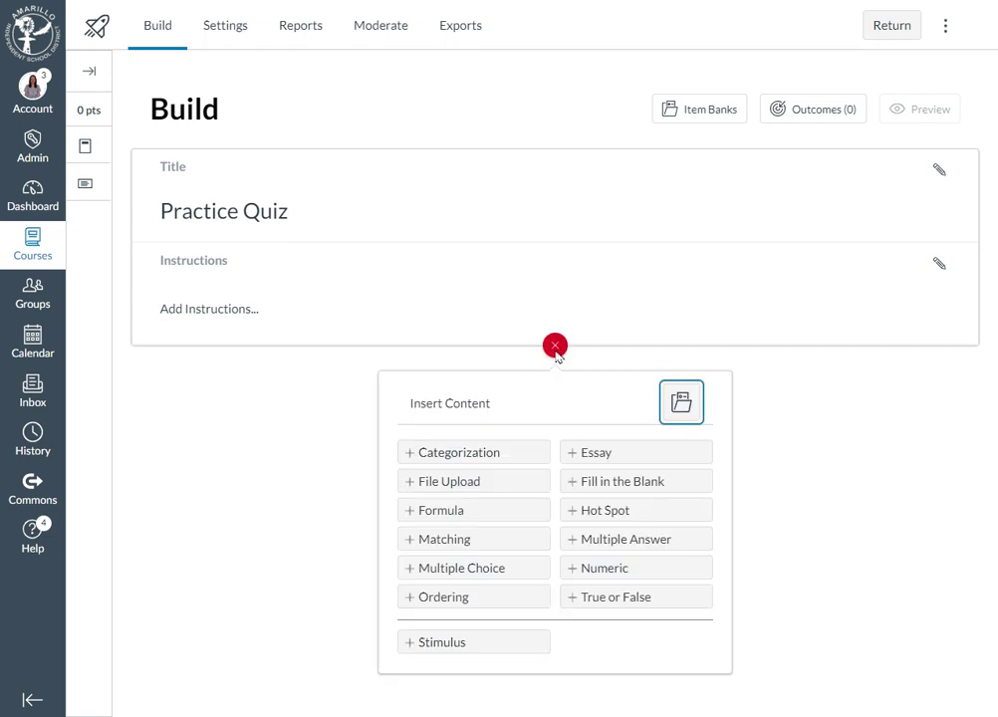
{"action": "left_click", "coordinate": [479, 546]}
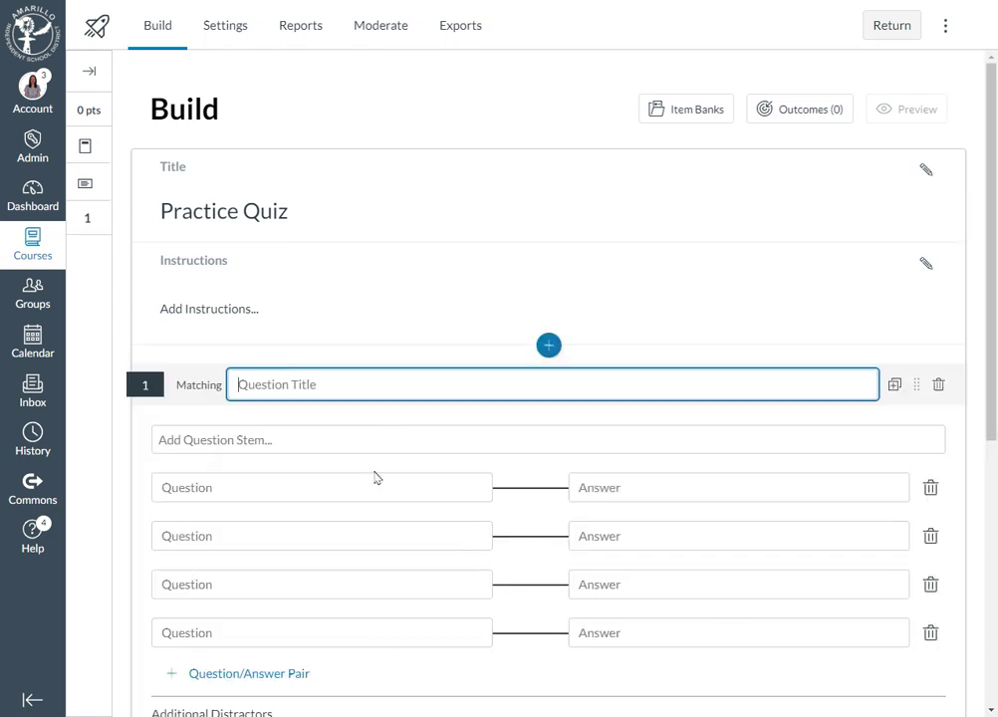
{"action": "left_click", "coordinate": [284, 446]}
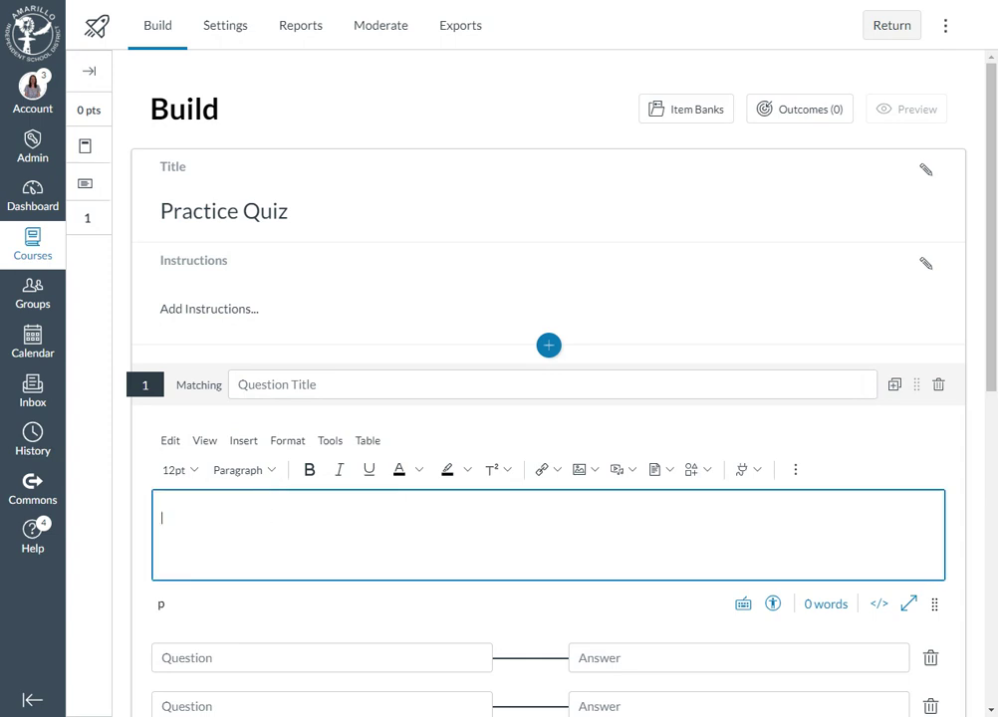
{"action": "scroll", "coordinate": [447, 429], "scroll_direction": "down", "scroll_amount": 1}
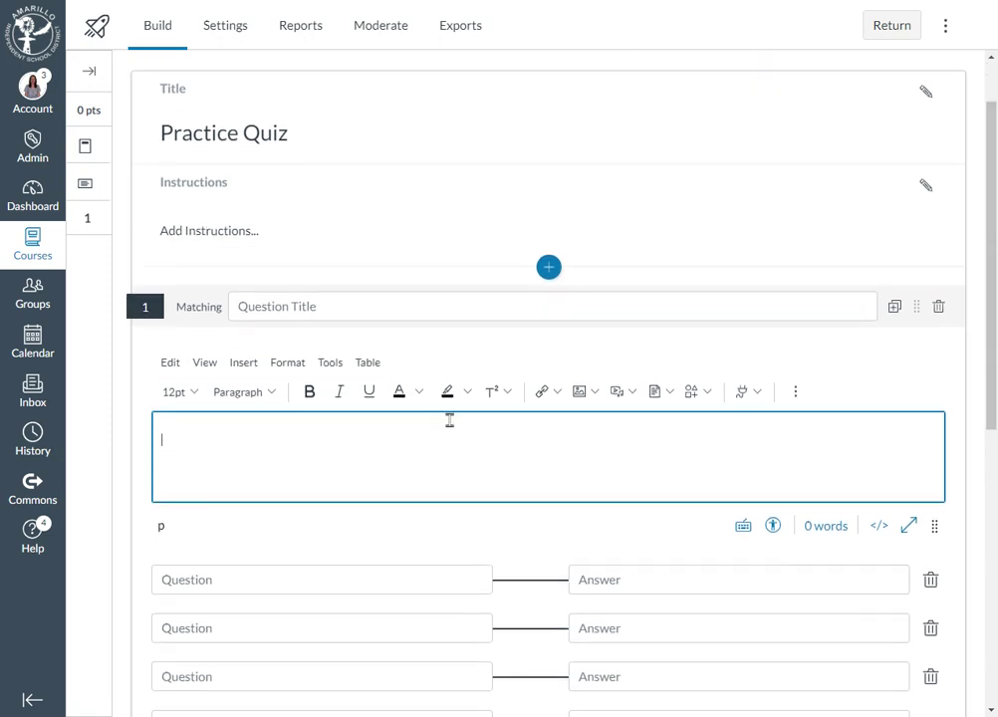
{"action": "scroll", "coordinate": [449, 426], "scroll_direction": "down", "scroll_amount": 1}
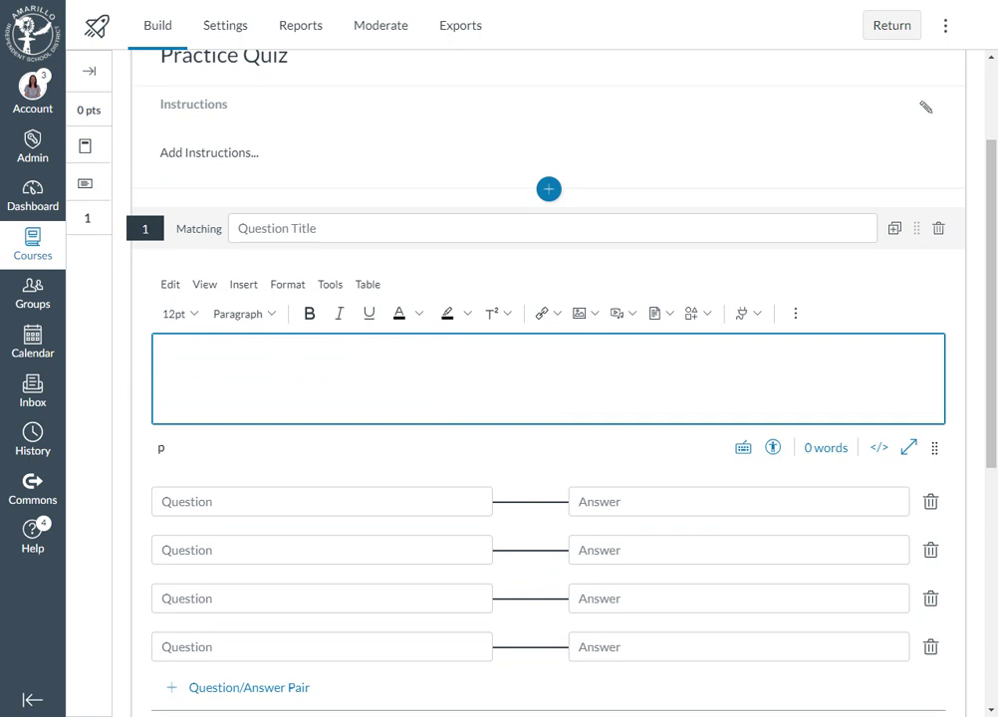
{"action": "type", "text": "Choose the sentence "}
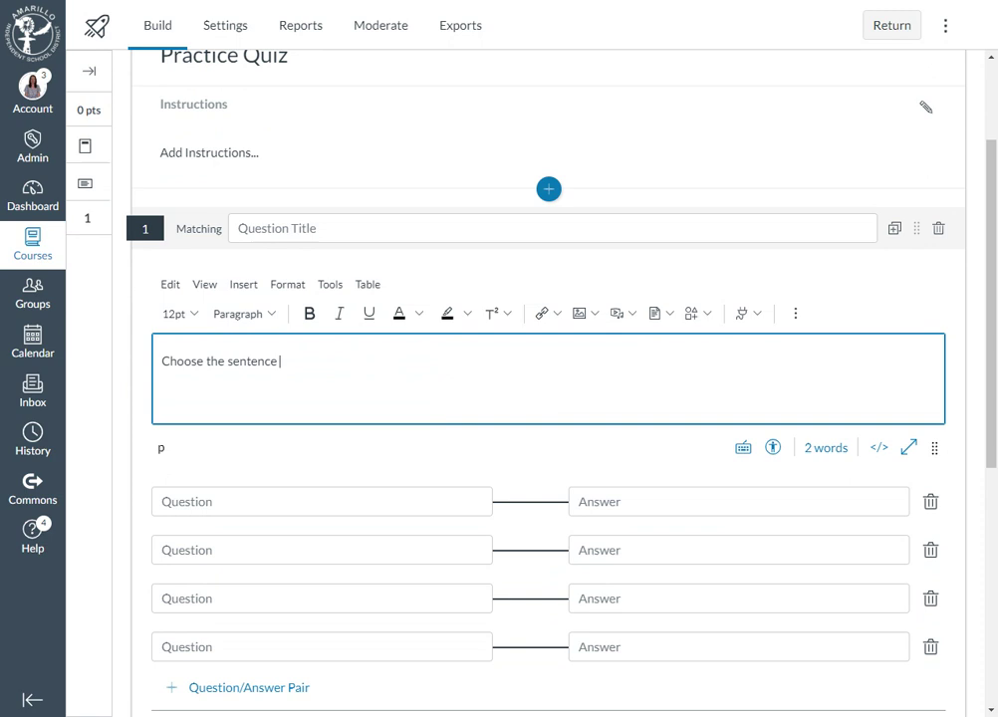
{"action": "type", "text": "that matches the"}
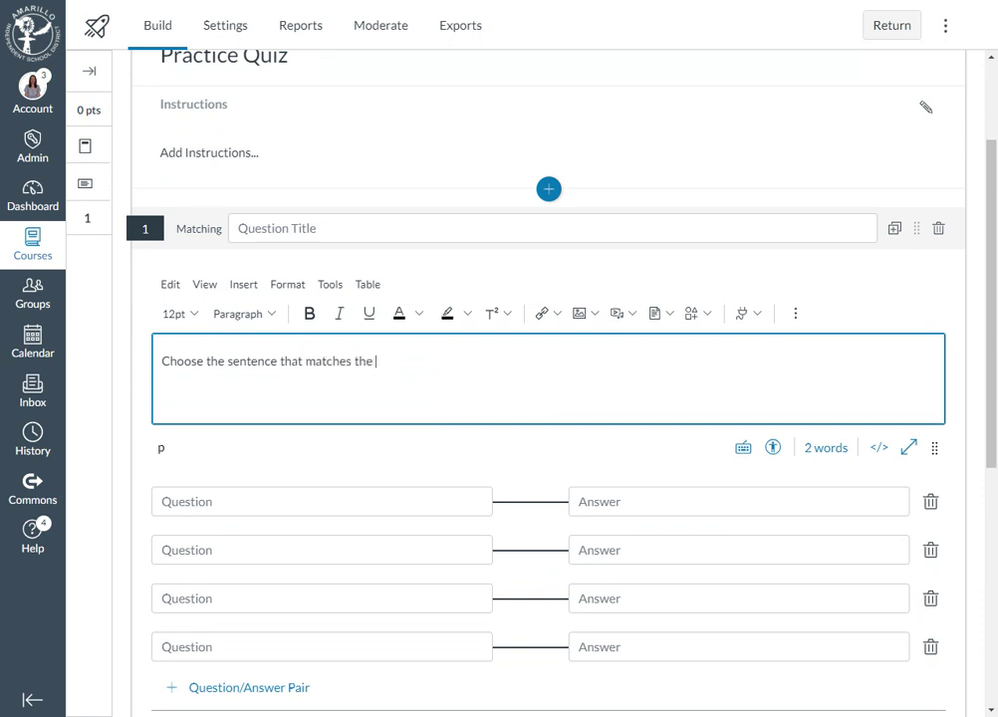
{"action": "type", "text": " figurative language"}
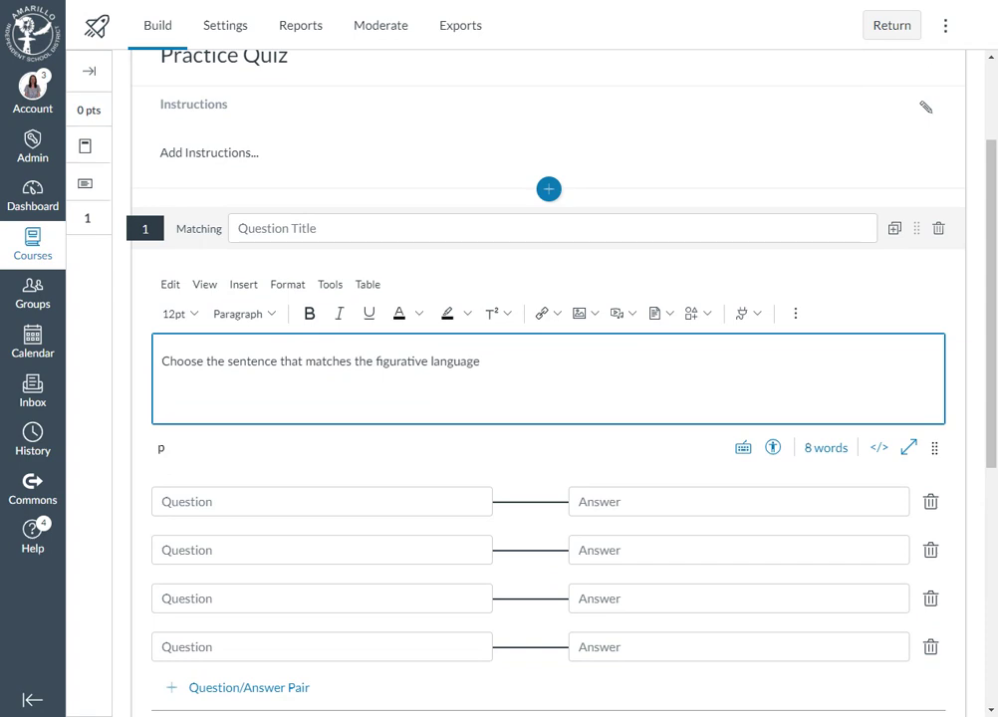
{"action": "type", "text": " vocabulary word."}
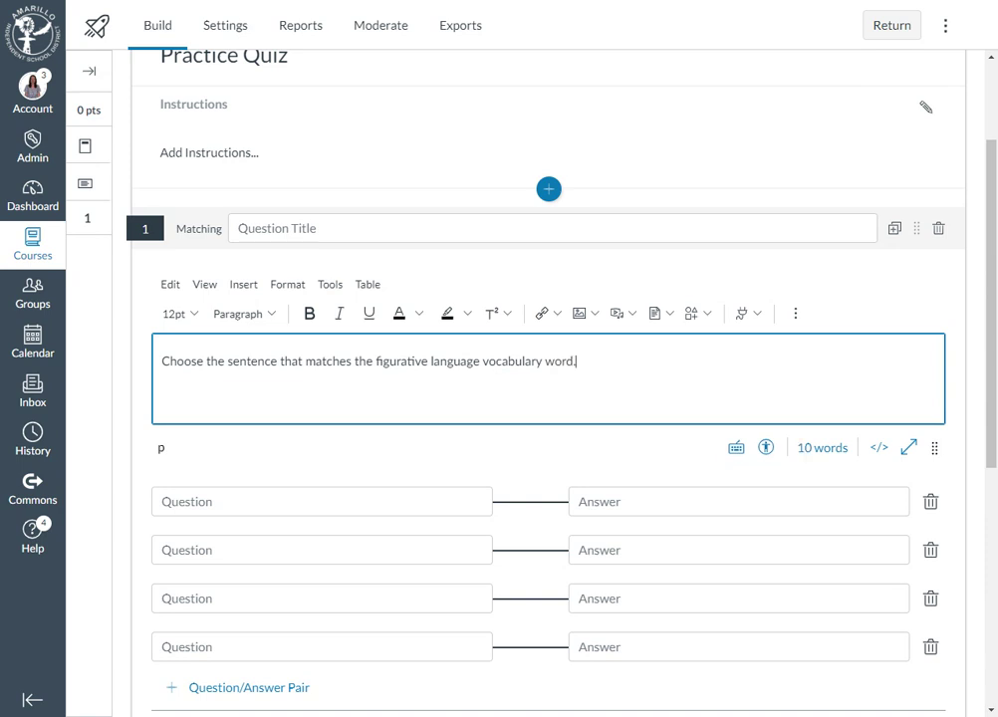
- Fill the first question/answer pair with "Simile" and "Her smile was like a ray of sunshine."
{"action": "scroll", "coordinate": [312, 309], "scroll_direction": "down", "scroll_amount": 2}
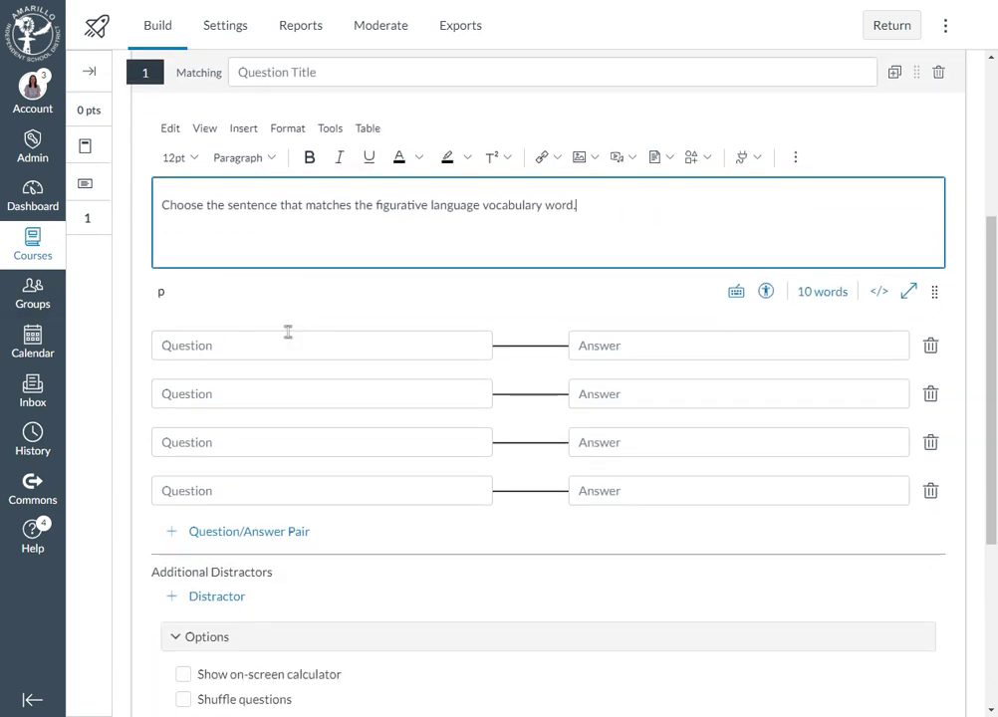
{"action": "left_click", "coordinate": [261, 345]}
{"action": "scroll", "coordinate": [336, 239], "scroll_direction": "up", "scroll_amount": 1}
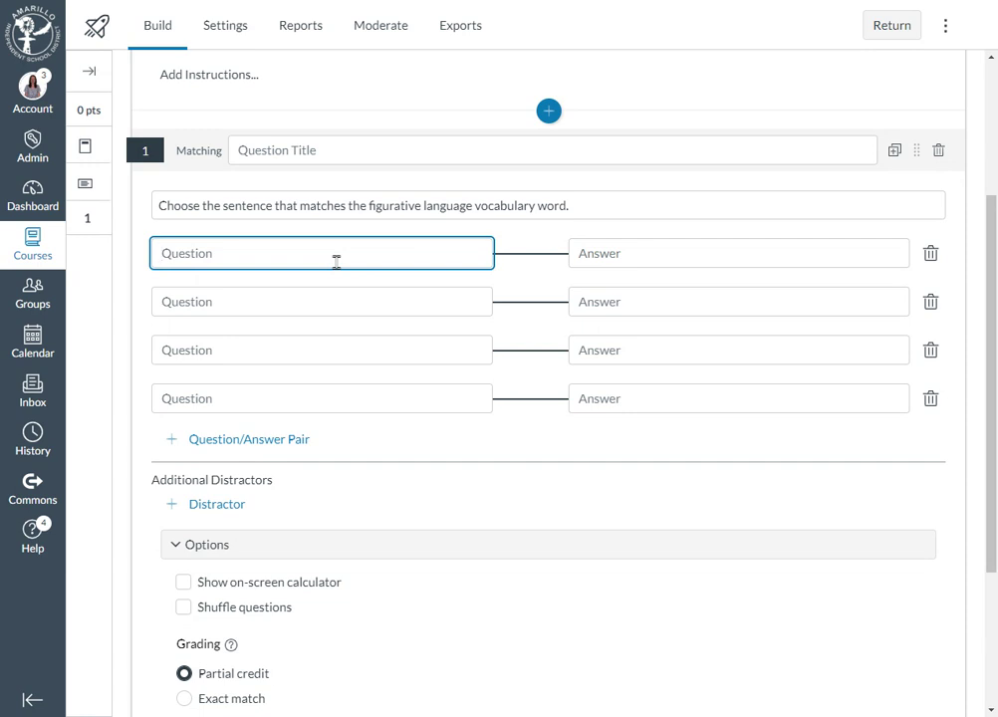
{"action": "type", "text": "Simile"}
{"action": "left_click", "coordinate": [398, 177]}
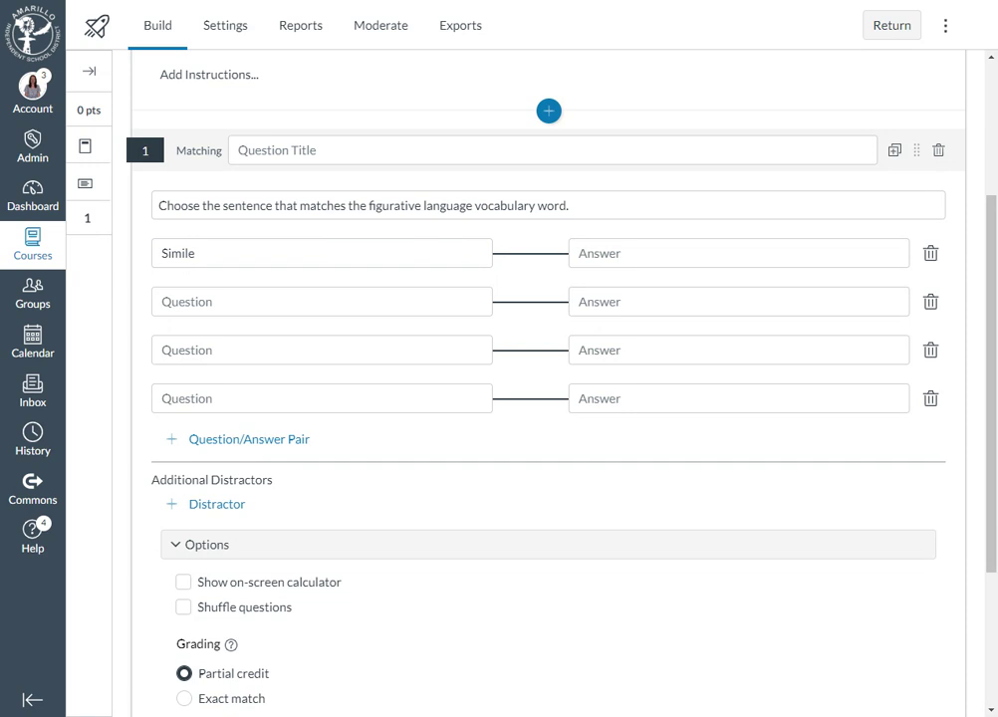
{"action": "left_click", "coordinate": [648, 253]}
{"action": "type", "text": "Her smile was like a ray of sunshine."}
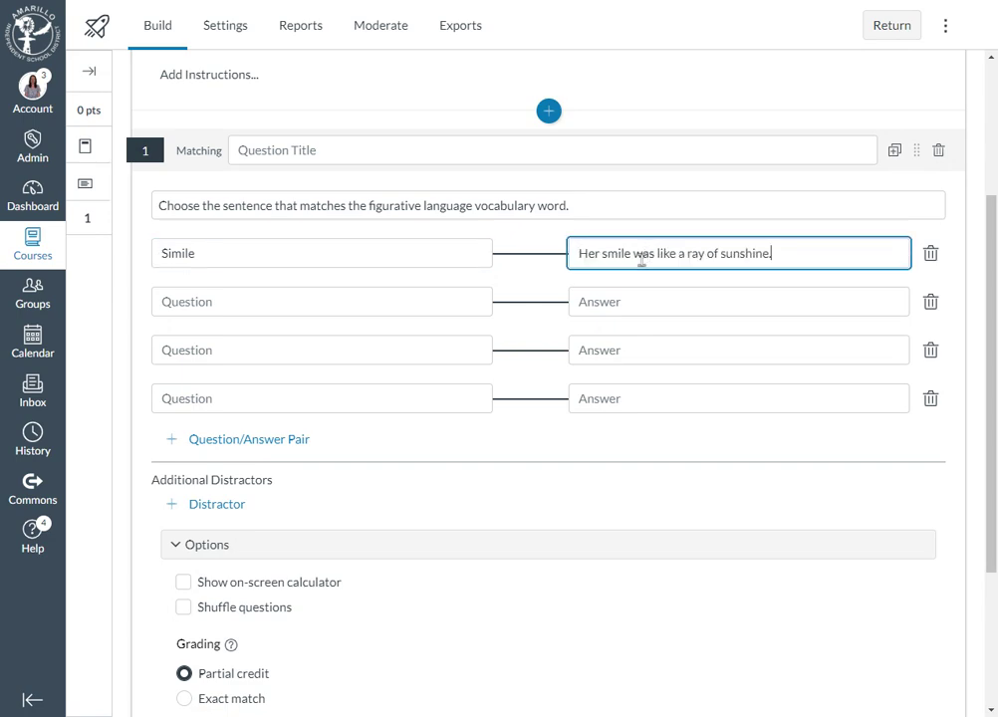
{"action": "left_click", "coordinate": [603, 205]}
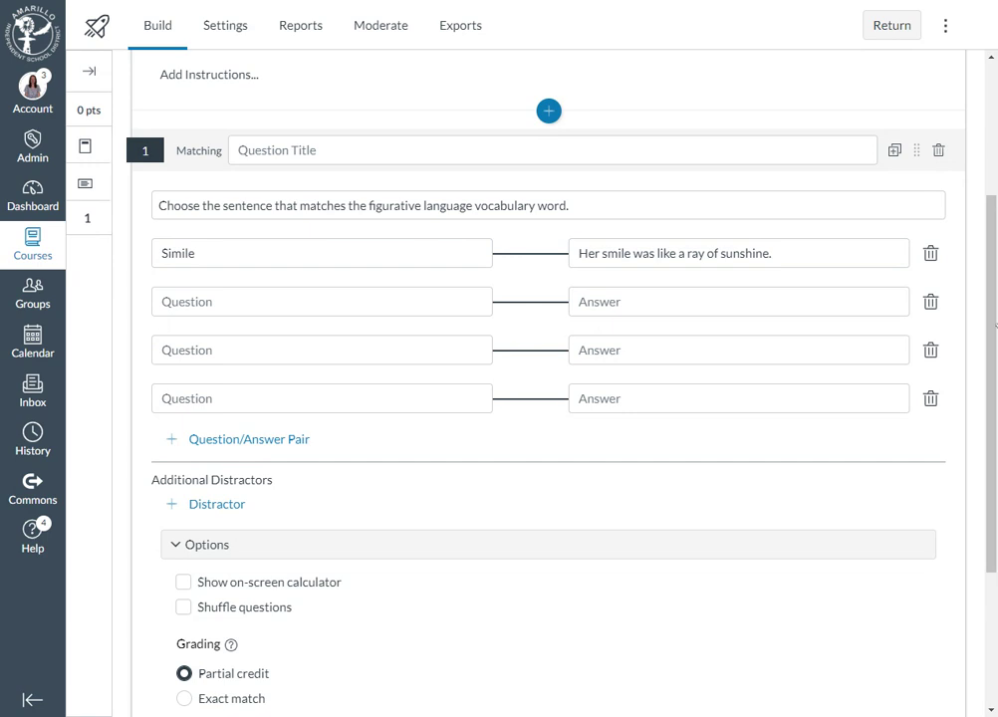
- Fill the second question/answer pair with "Metaphor" and "The classroom was a beehive of activity."
{"action": "left_click", "coordinate": [244, 301]}
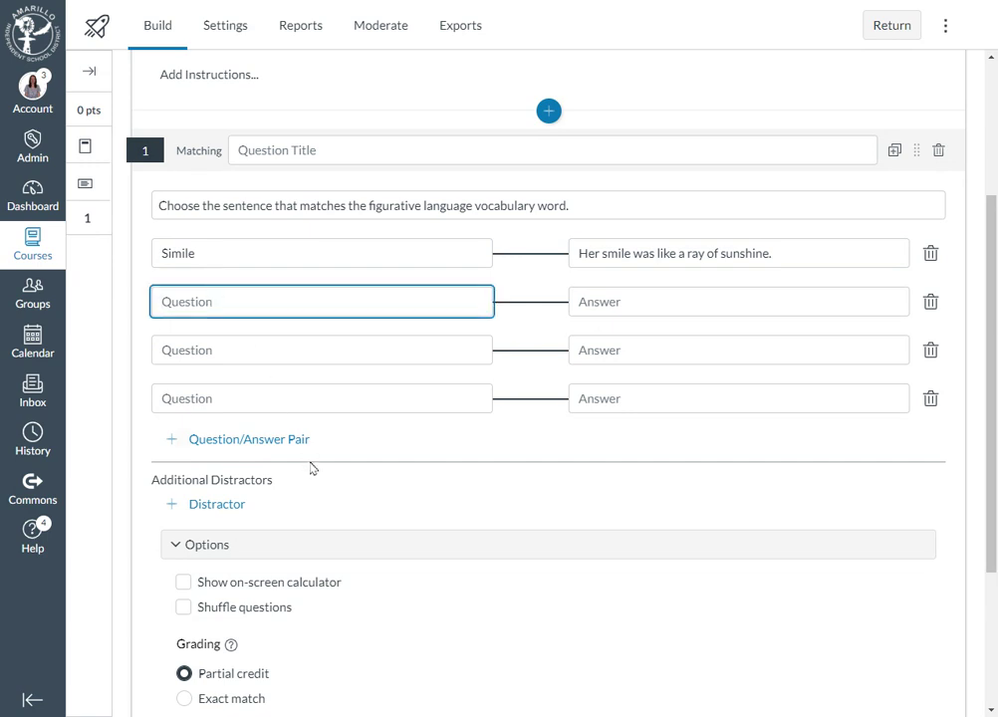
{"action": "type", "text": "Metaphor"}
{"action": "key", "text": "Tab"}
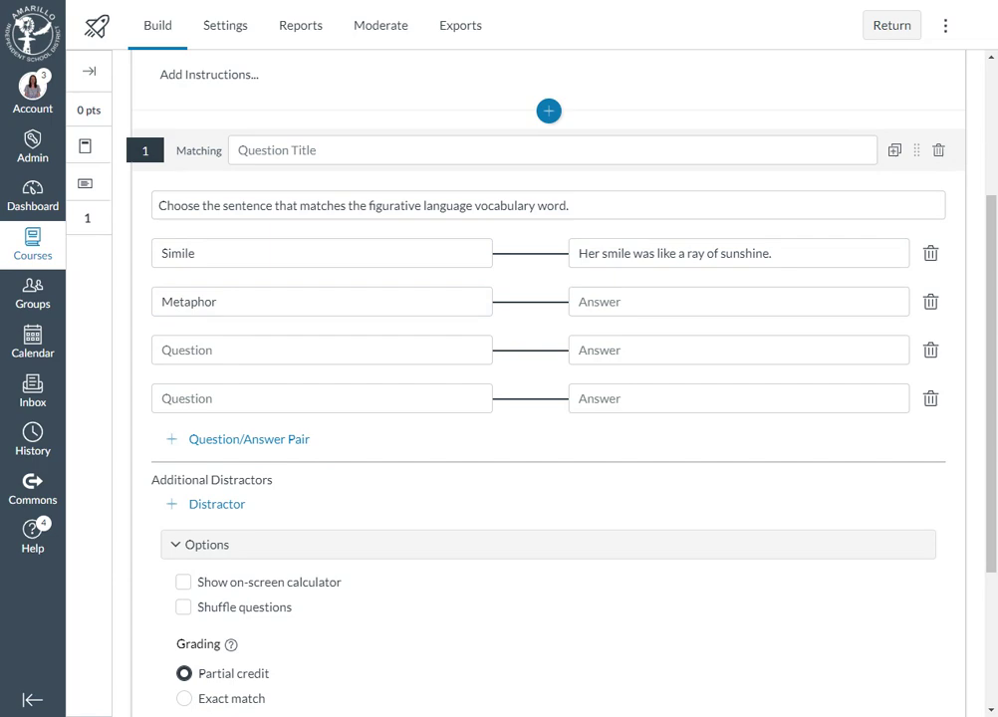
{"action": "left_click", "coordinate": [613, 294]}
{"action": "type", "text": "The classroom was a beehive of activity."}
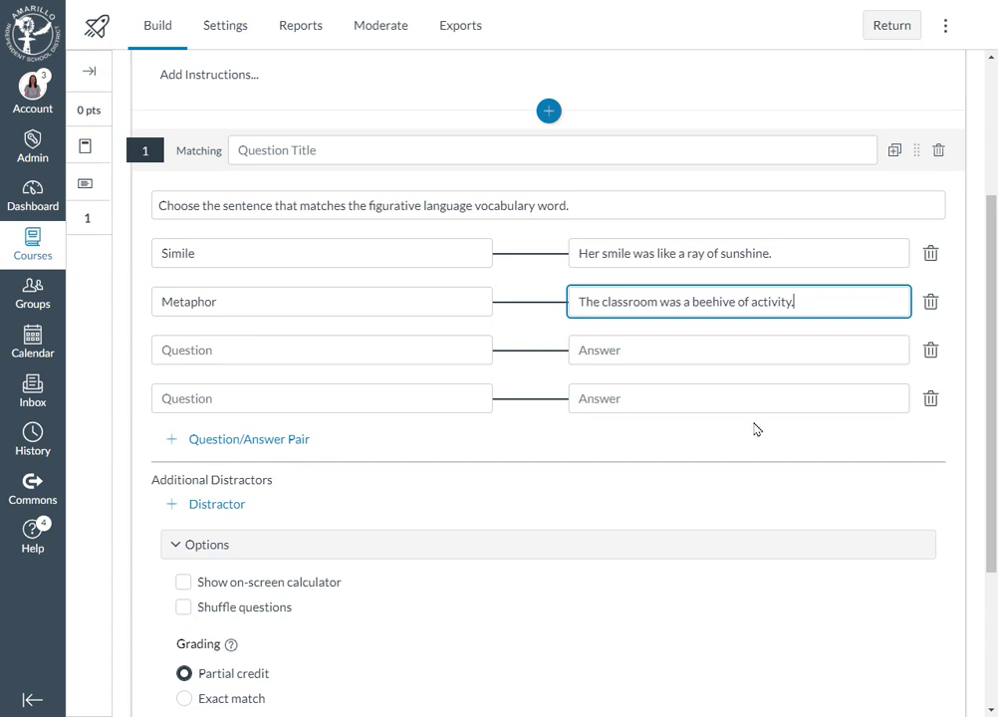
{"action": "key", "text": "Tab"}
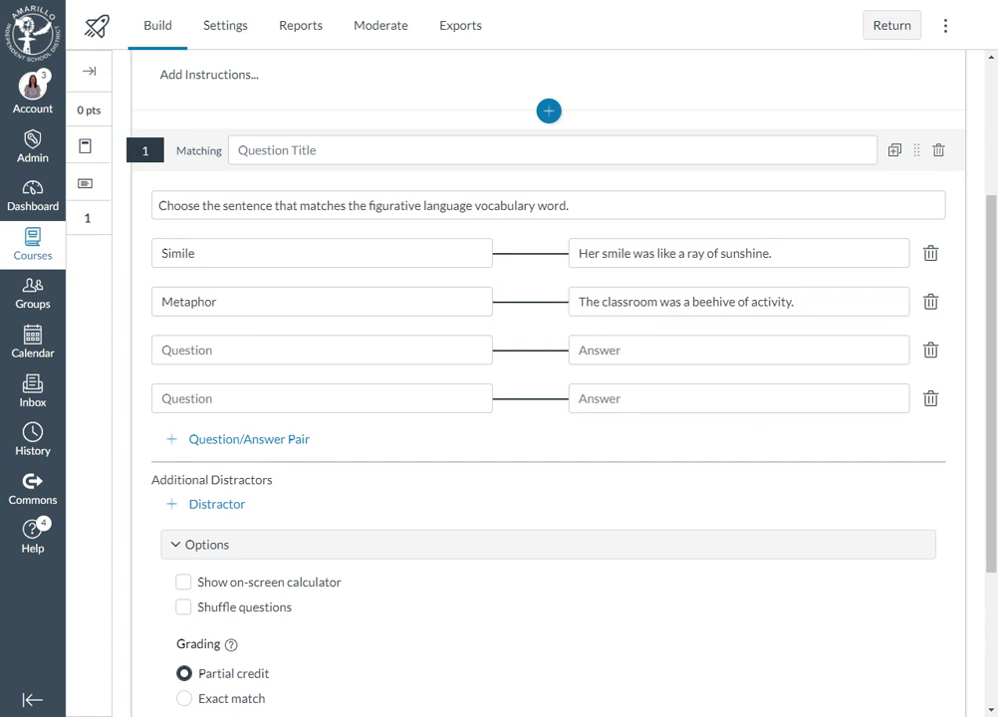
- Fill the third question/answer pair with "Personification" and "The old house groaned under the weight of the snow."
{"action": "left_click", "coordinate": [290, 349]}
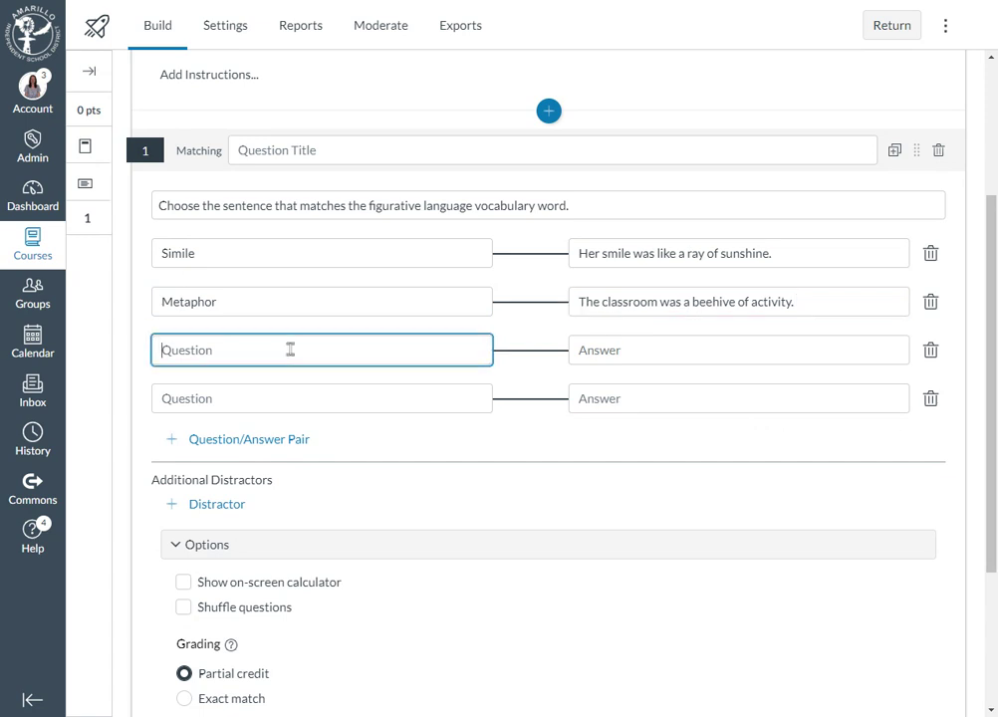
{"action": "type", "text": "Personification"}
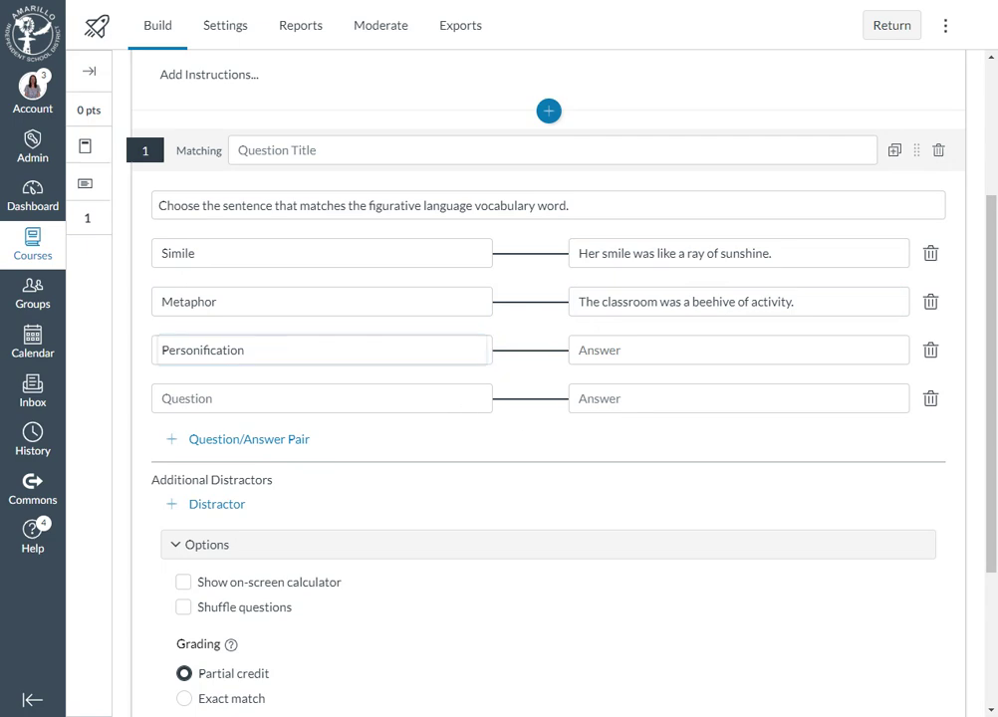
{"action": "key", "text": "Tab"}
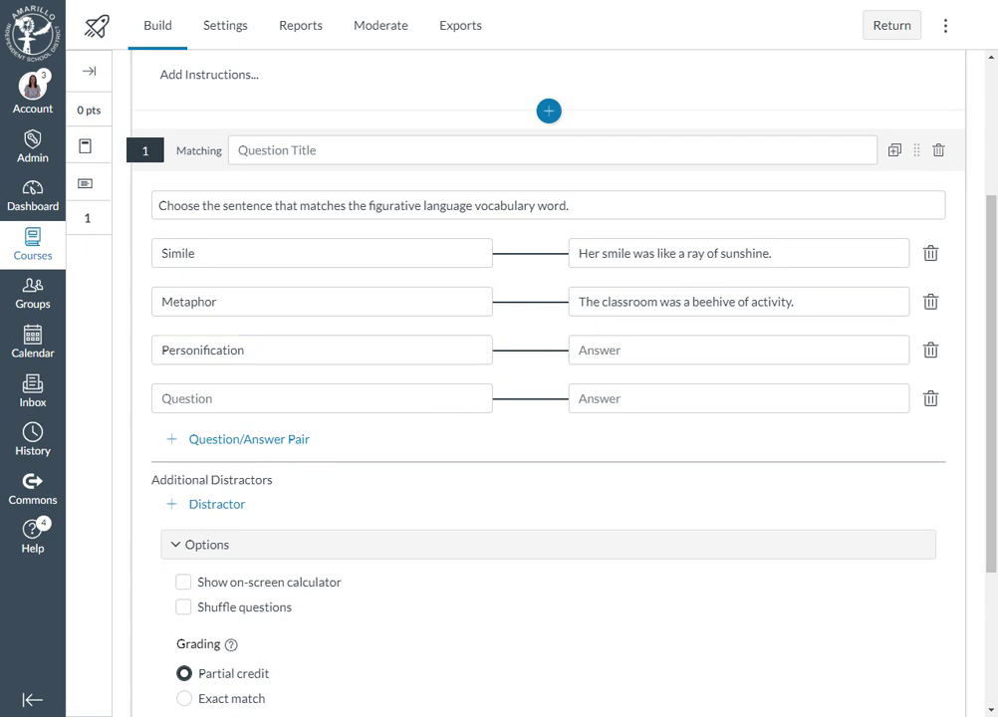
{"action": "left_click", "coordinate": [642, 351]}
{"action": "type", "text": "The old house groaned under the weight of the snow."}
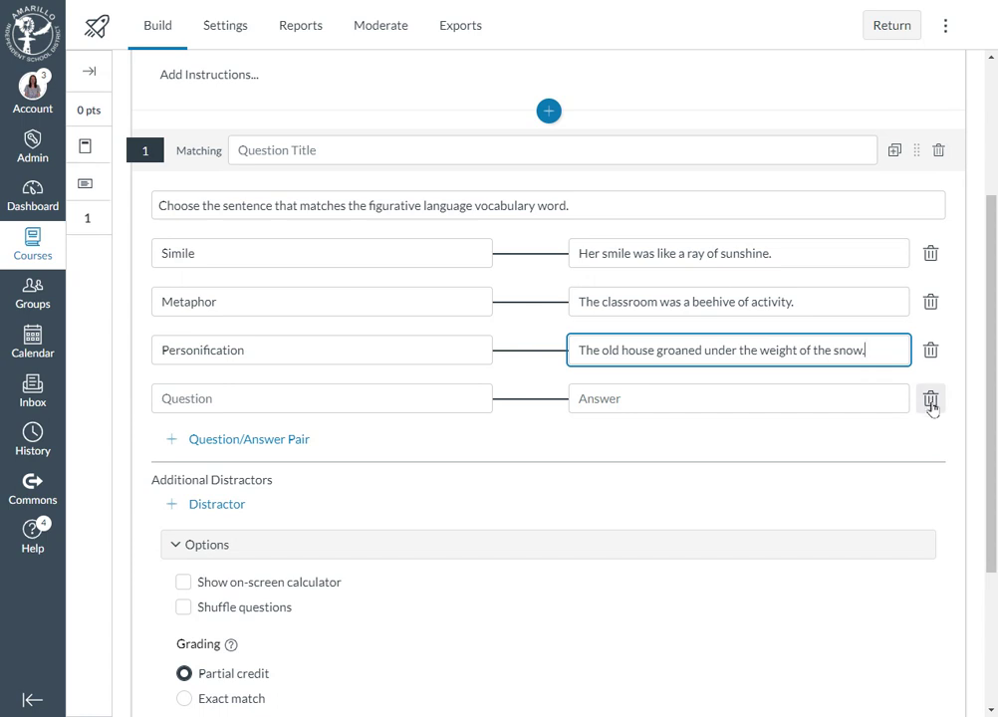
- Delete the empty fourth question/answer pair and add the distractor "Here is a distractor!"
{"action": "left_click", "coordinate": [930, 400]}
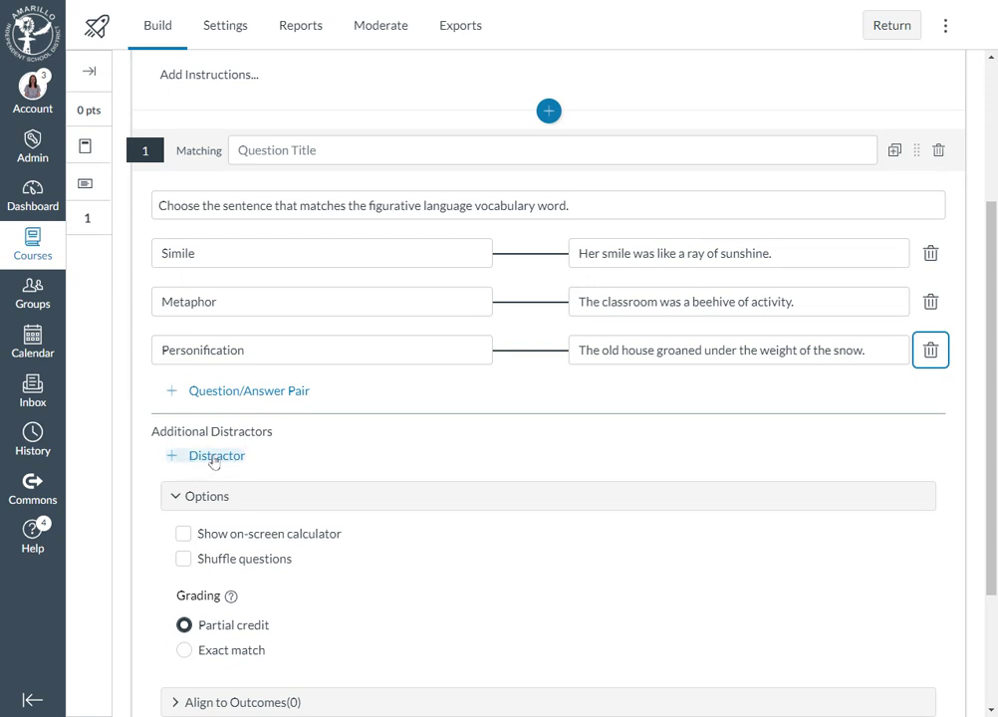
{"action": "left_click", "coordinate": [198, 461]}
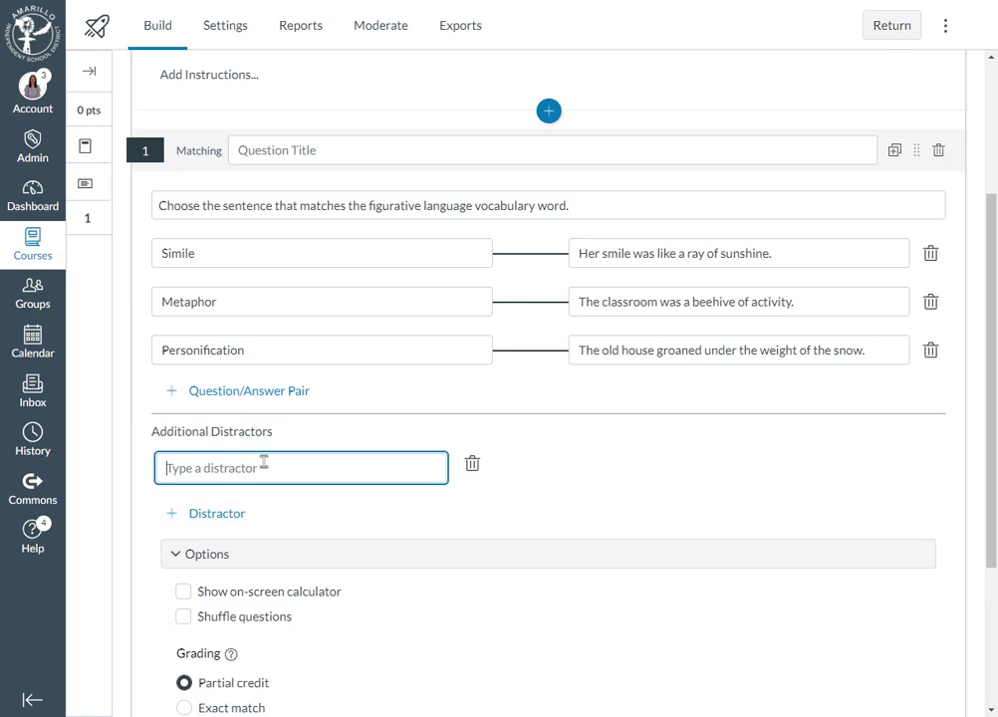
{"action": "type", "text": "Here is a distractor!"}
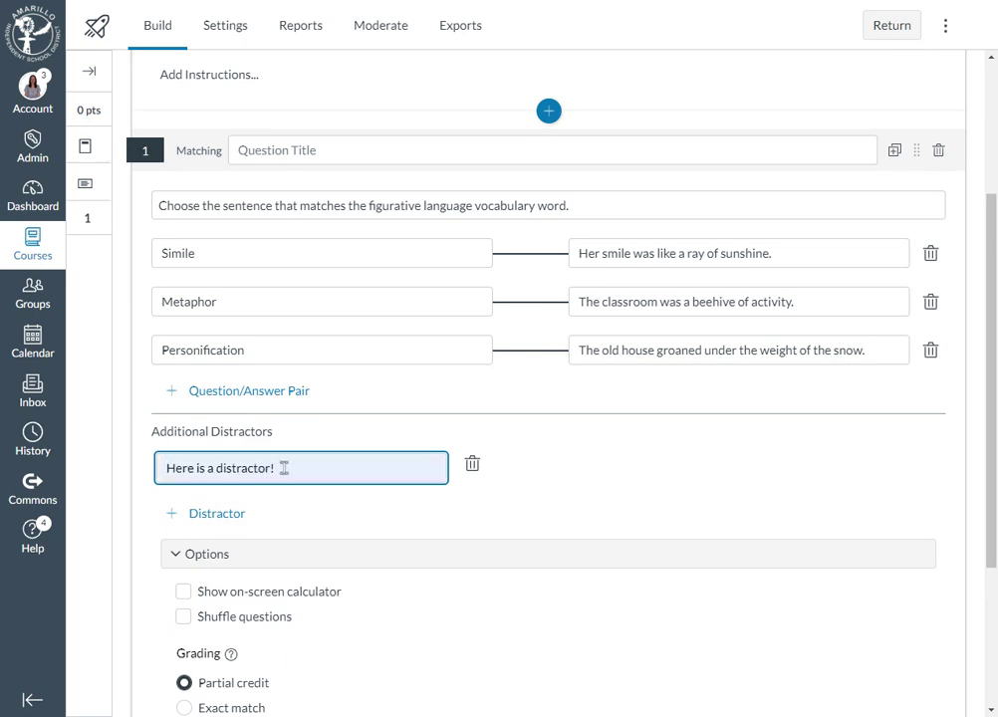
{"action": "left_click", "coordinate": [598, 510]}
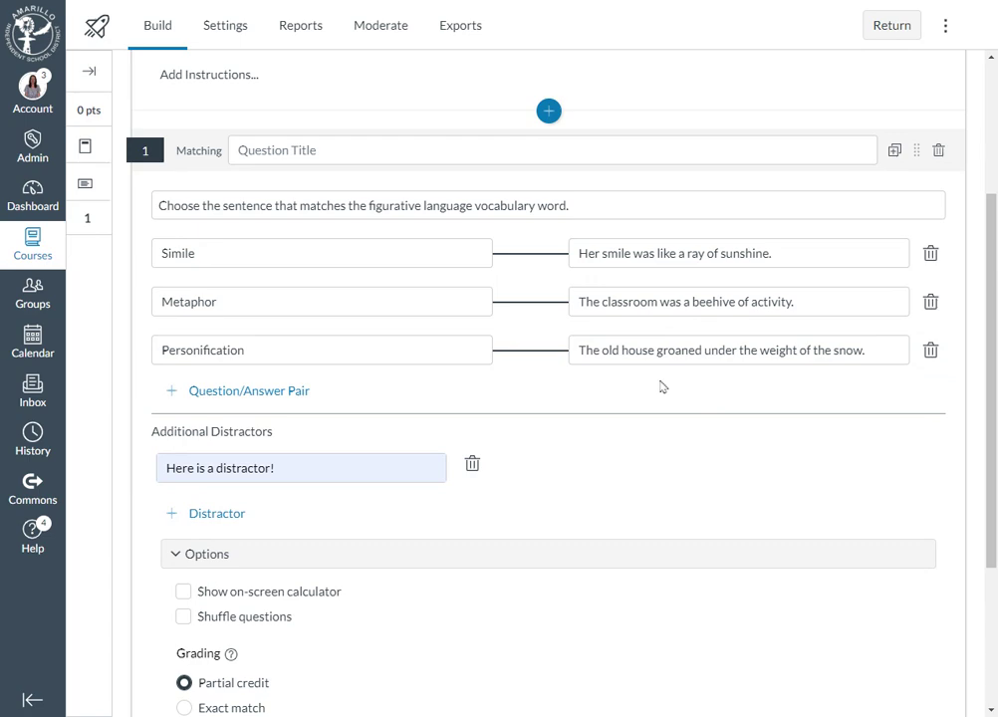
- Enable the Shuffle questions option for the matching question
{"action": "scroll", "coordinate": [672, 389], "scroll_direction": "down", "scroll_amount": 3}
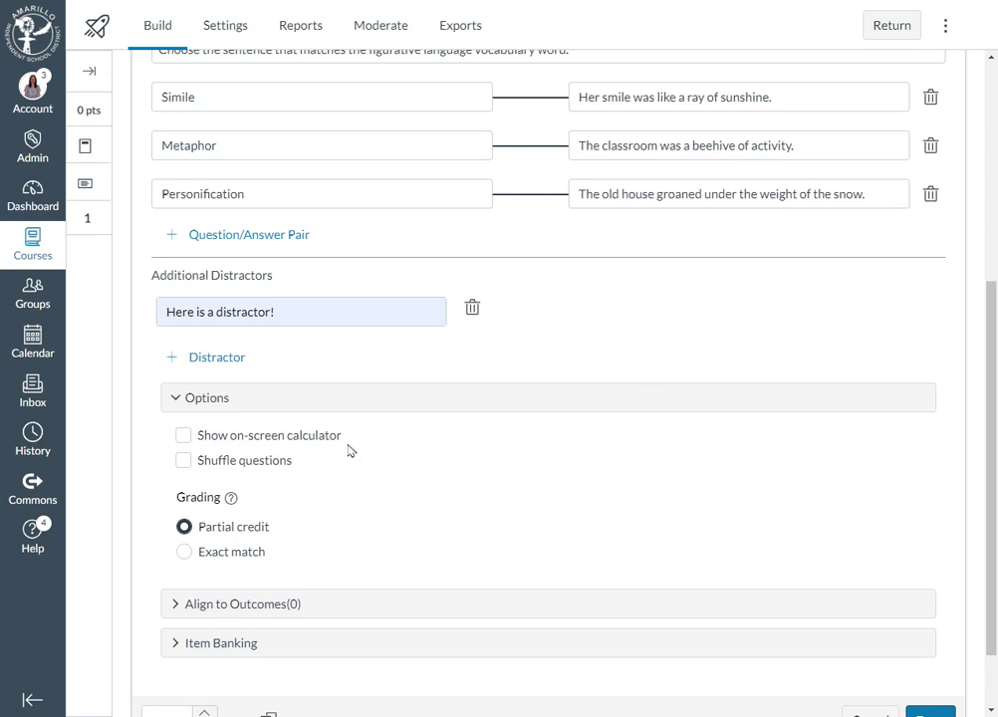
{"action": "left_click", "coordinate": [270, 458]}
{"action": "scroll", "coordinate": [331, 491], "scroll_direction": "down", "scroll_amount": 1}
{"action": "scroll", "coordinate": [331, 491], "scroll_direction": "down", "scroll_amount": 1}
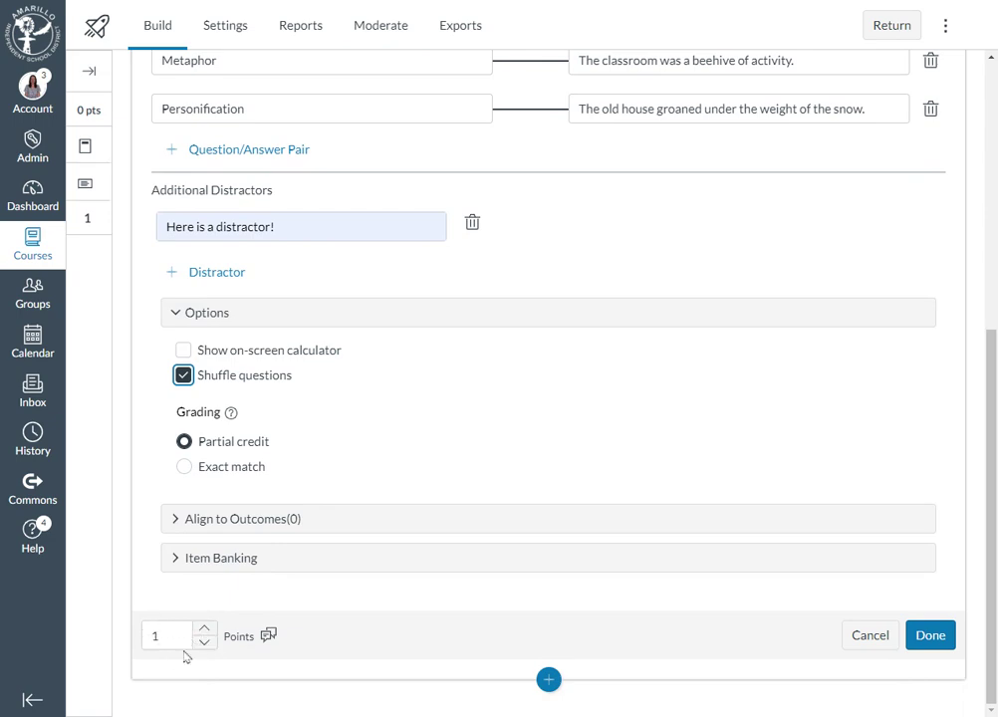
- Review the matching question's student feedback fields, leave them blank, and save the question
{"action": "left_click", "coordinate": [270, 636]}
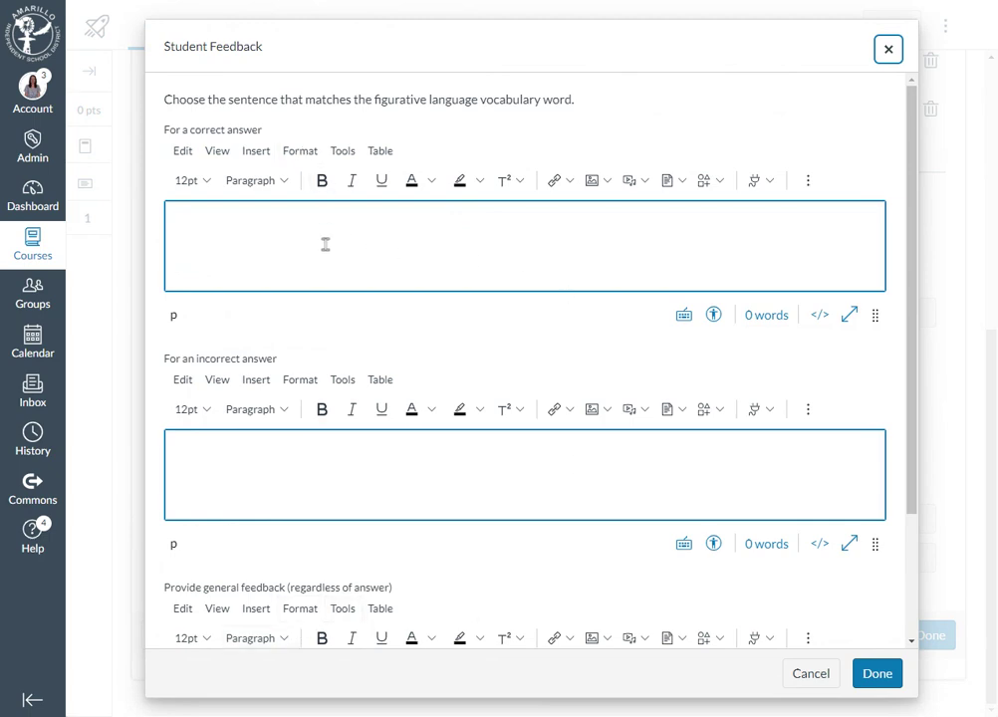
{"action": "scroll", "coordinate": [296, 449], "scroll_direction": "down", "scroll_amount": 1}
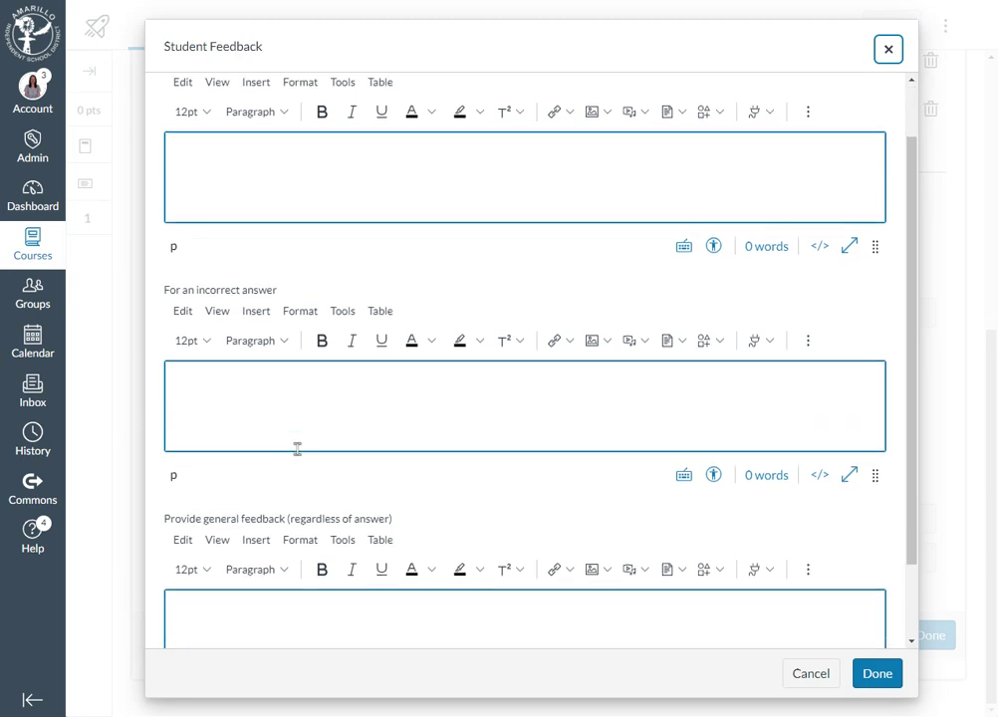
{"action": "scroll", "coordinate": [294, 451], "scroll_direction": "down", "scroll_amount": 1}
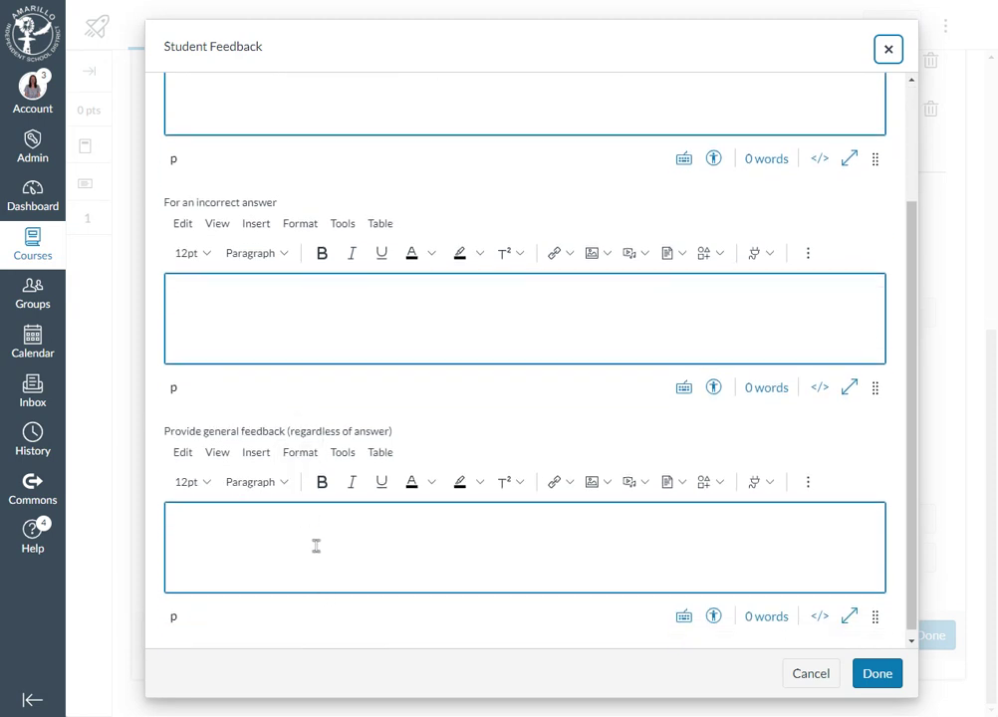
{"action": "left_click", "coordinate": [877, 674]}
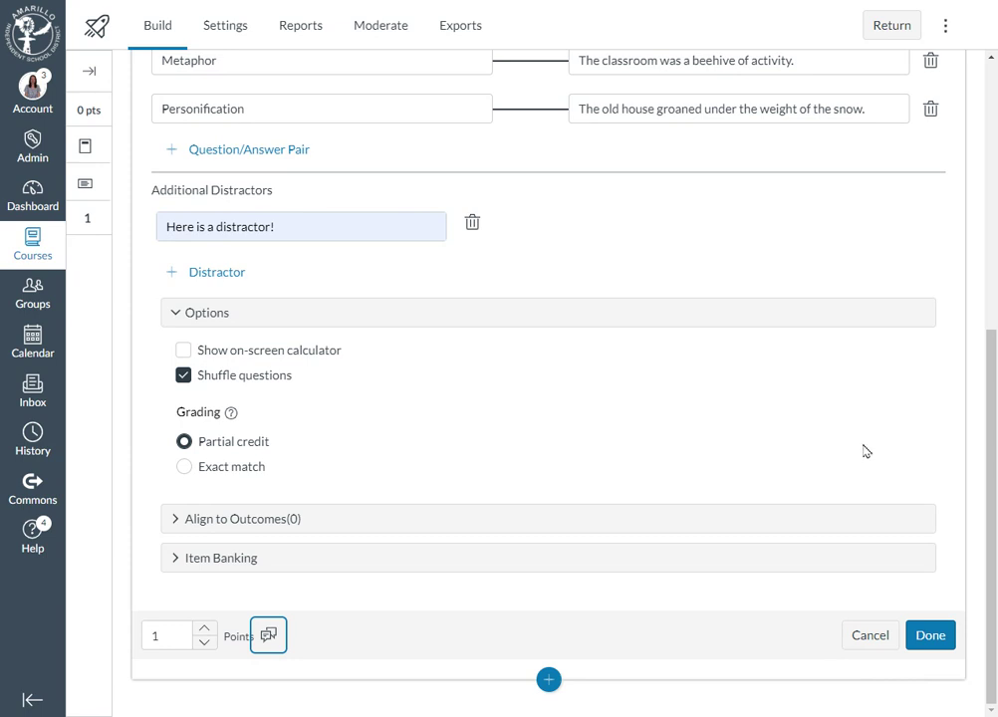
{"action": "left_click", "coordinate": [927, 639]}
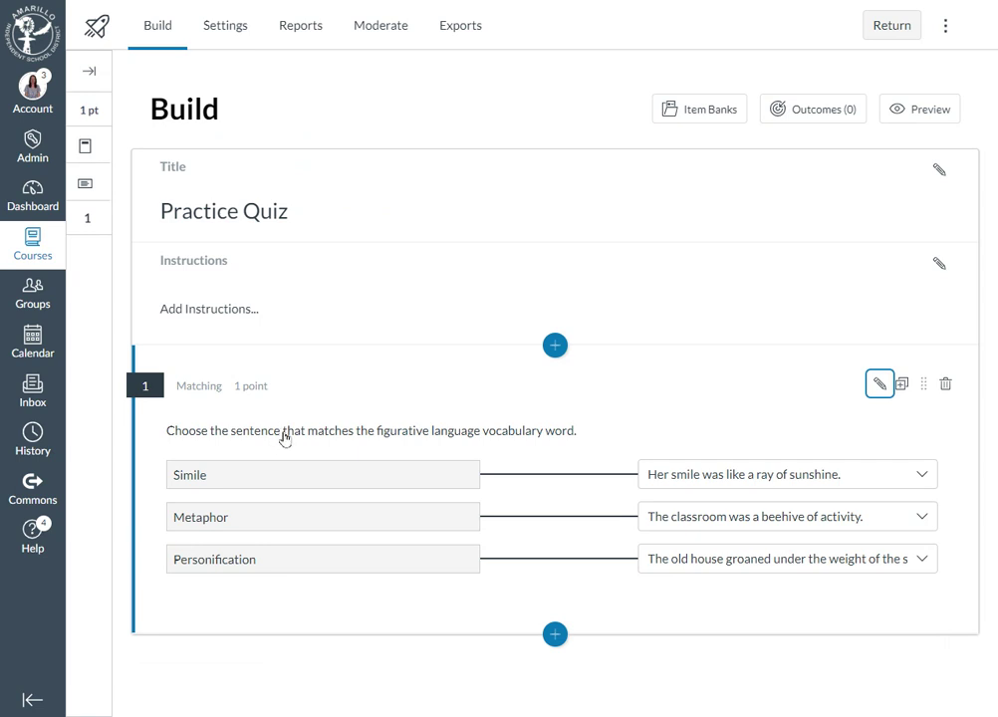
- Preview the quiz and view the answer choices offered for Simile
{"action": "left_click", "coordinate": [936, 112]}
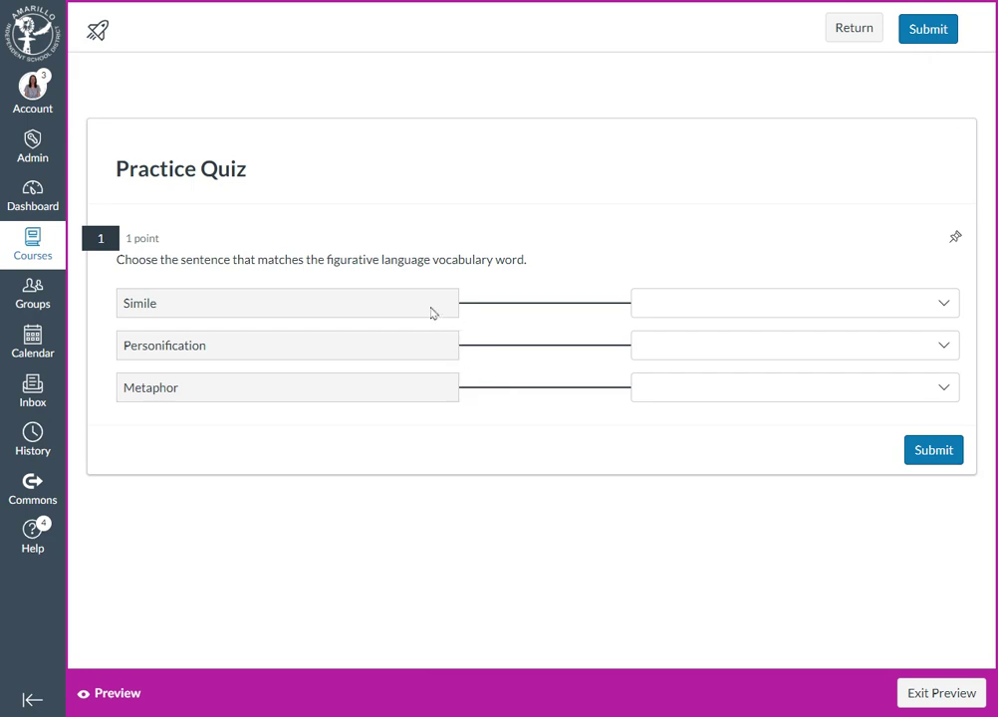
{"action": "left_click", "coordinate": [760, 302]}
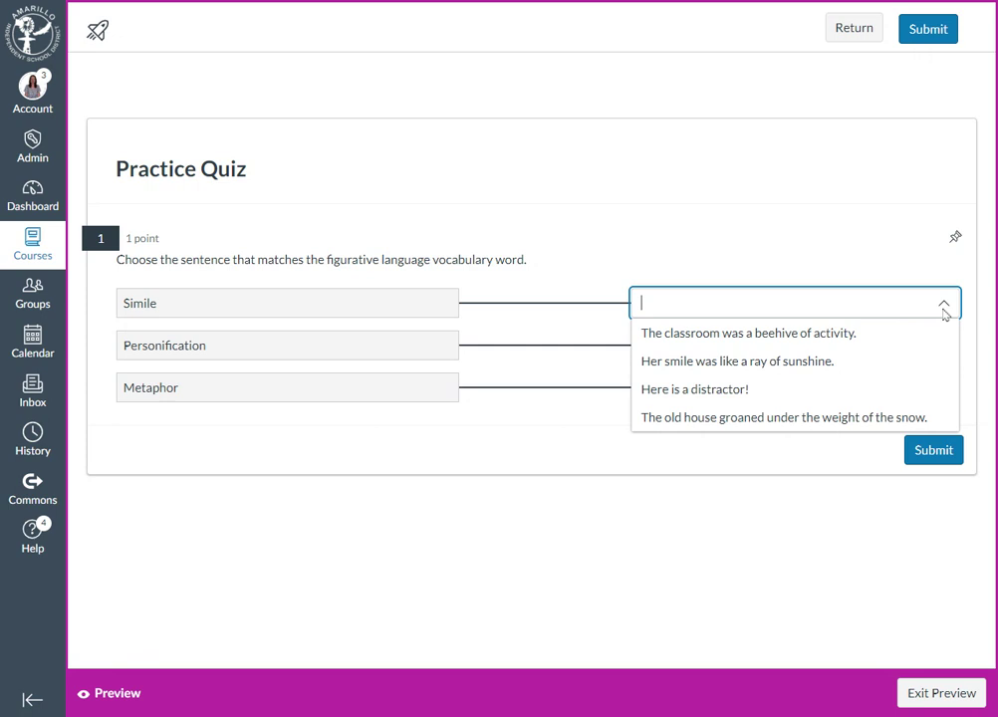